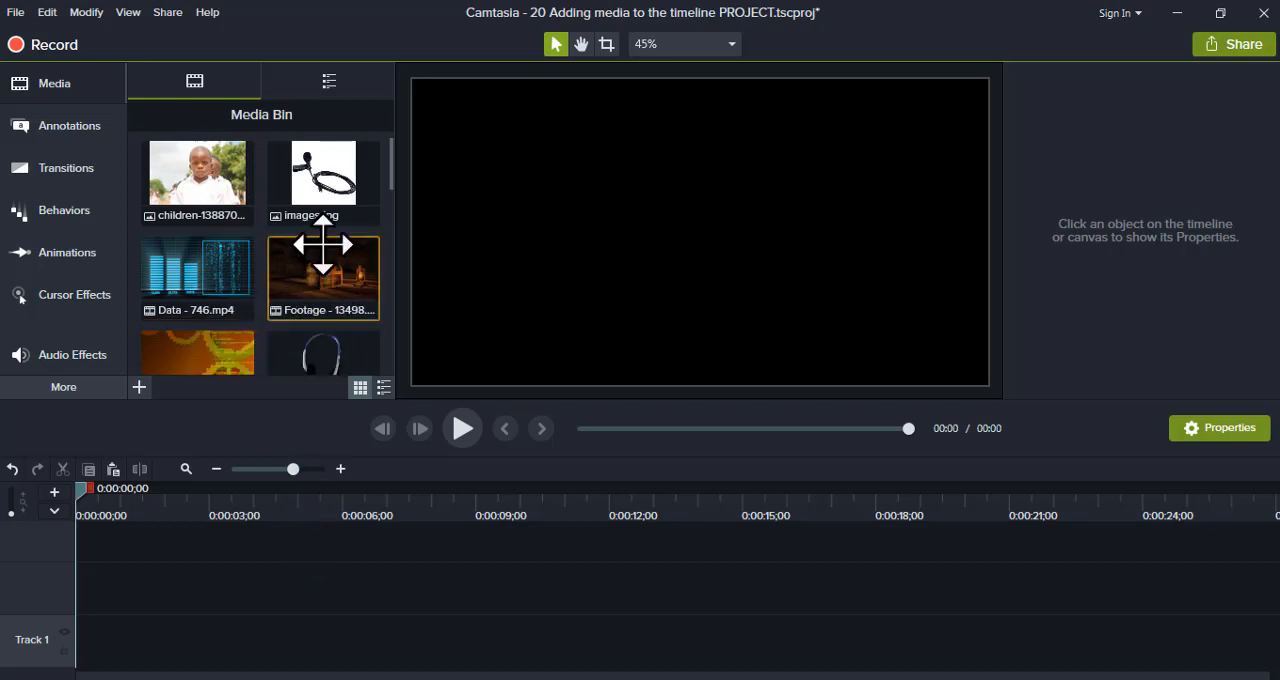
# - Preview the children-1388700_640.jpg image from the Media Bin and close the preview
pyautogui.click(323, 172)
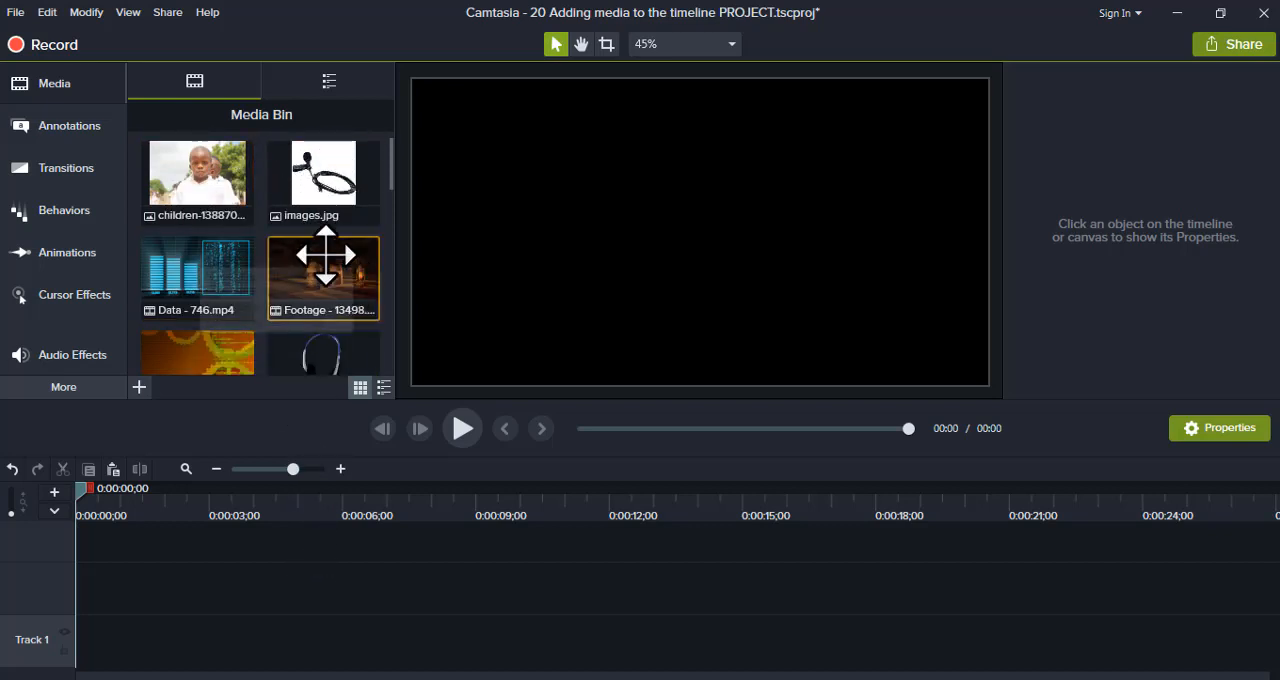
pyautogui.click(190, 182)
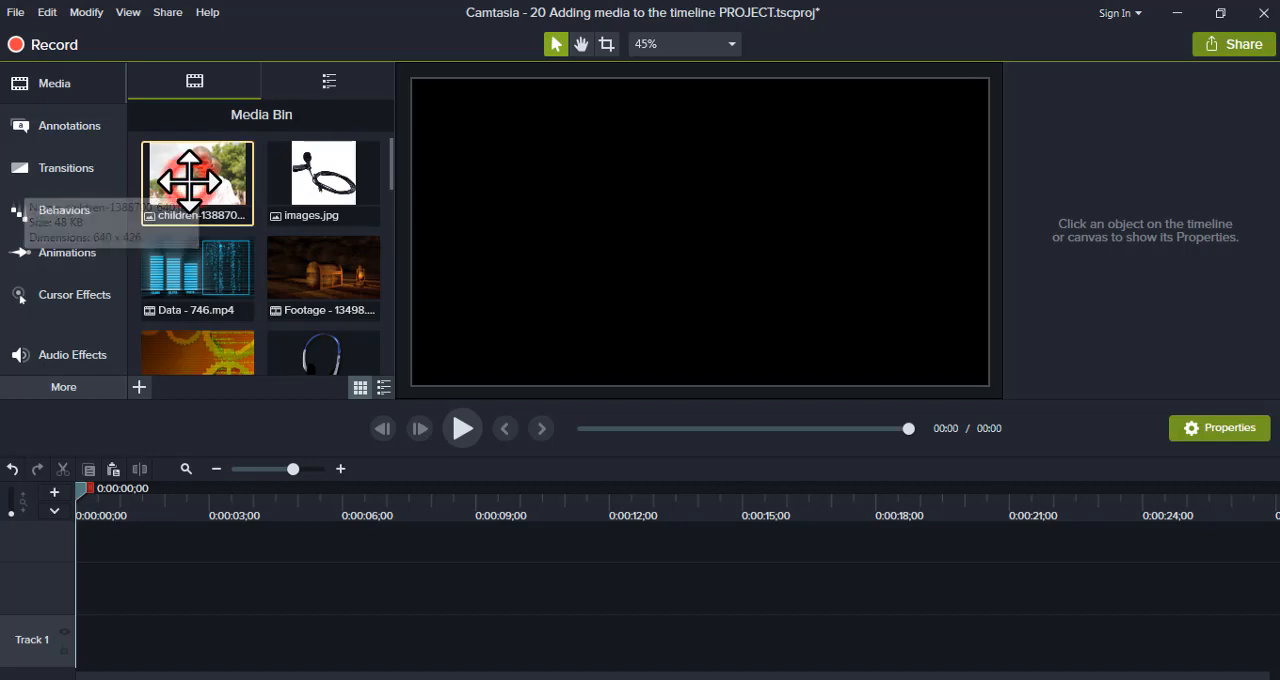
pyautogui.doubleClick(190, 182)
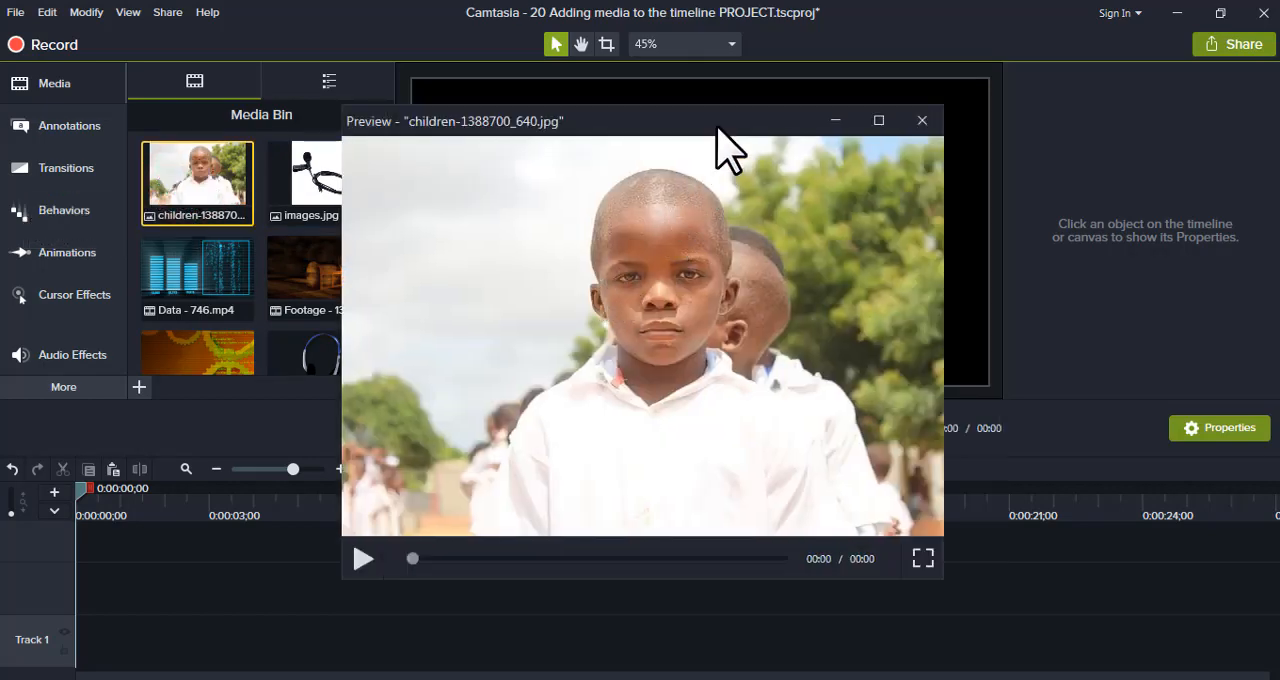
pyautogui.moveTo(735, 106); pyautogui.dragTo(790, 80)
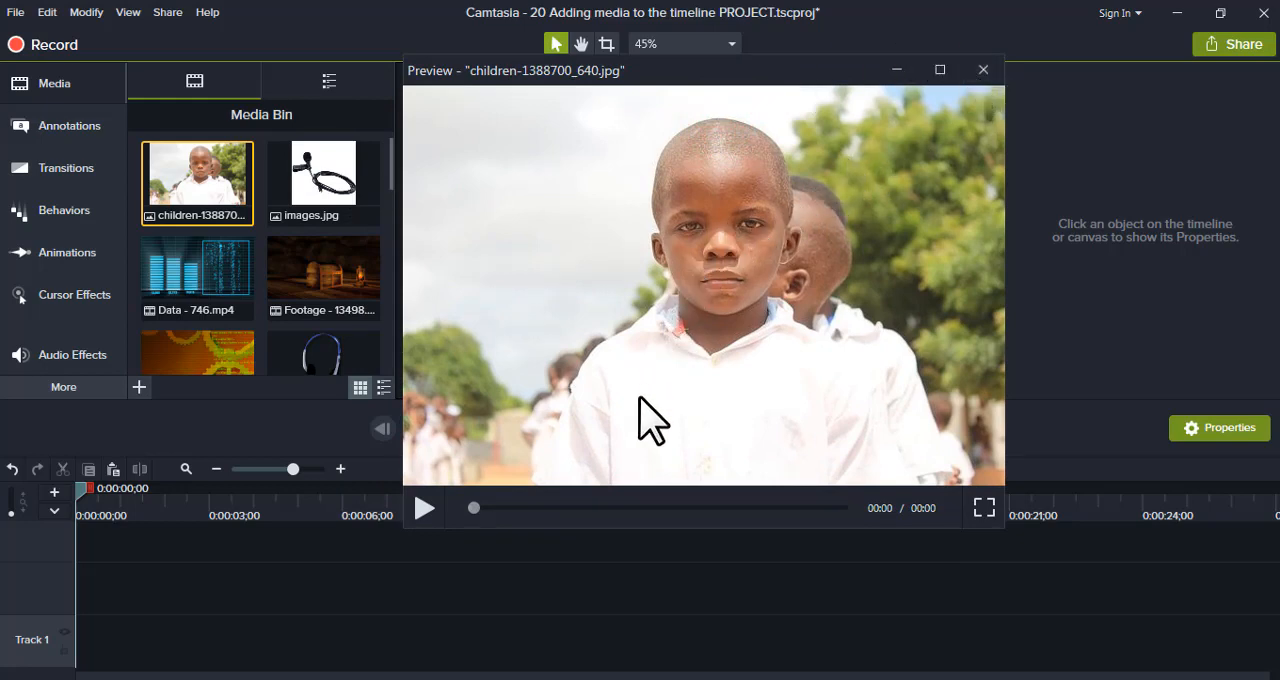
pyautogui.click(983, 69)
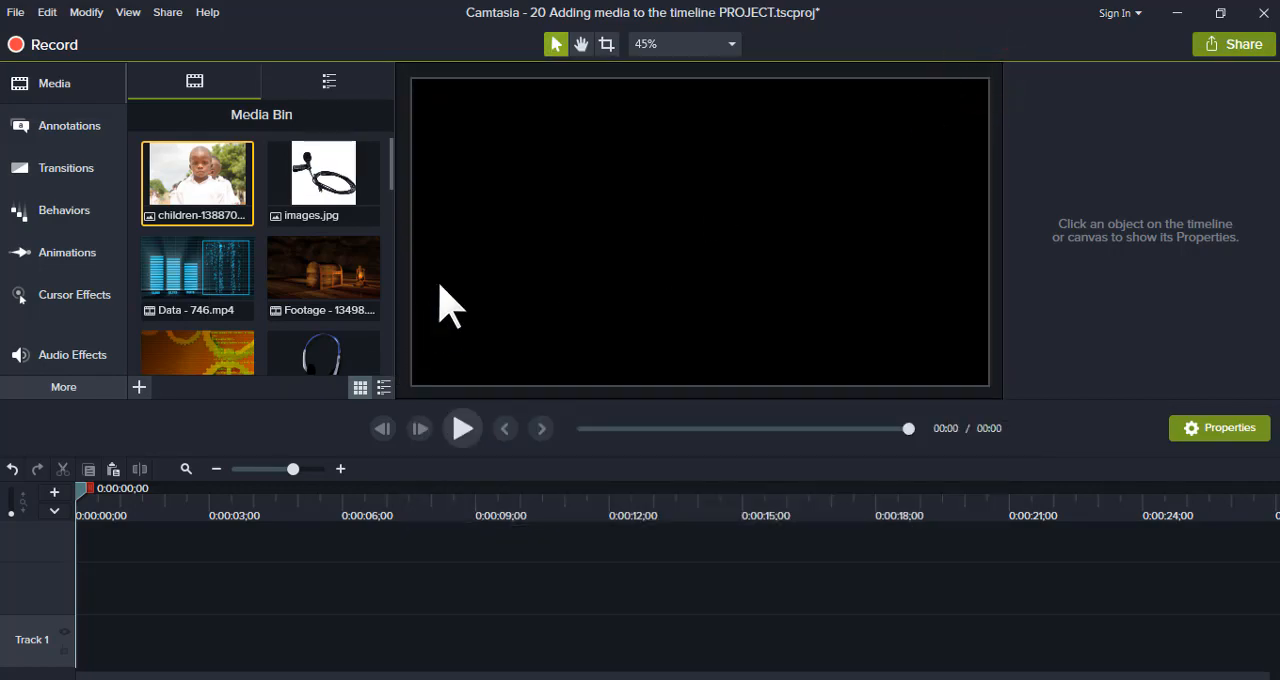
# - Preview the Walking - 3171.mp4 video from the Media Bin and close the preview
pyautogui.moveTo(387, 185); pyautogui.dragTo(391, 334)
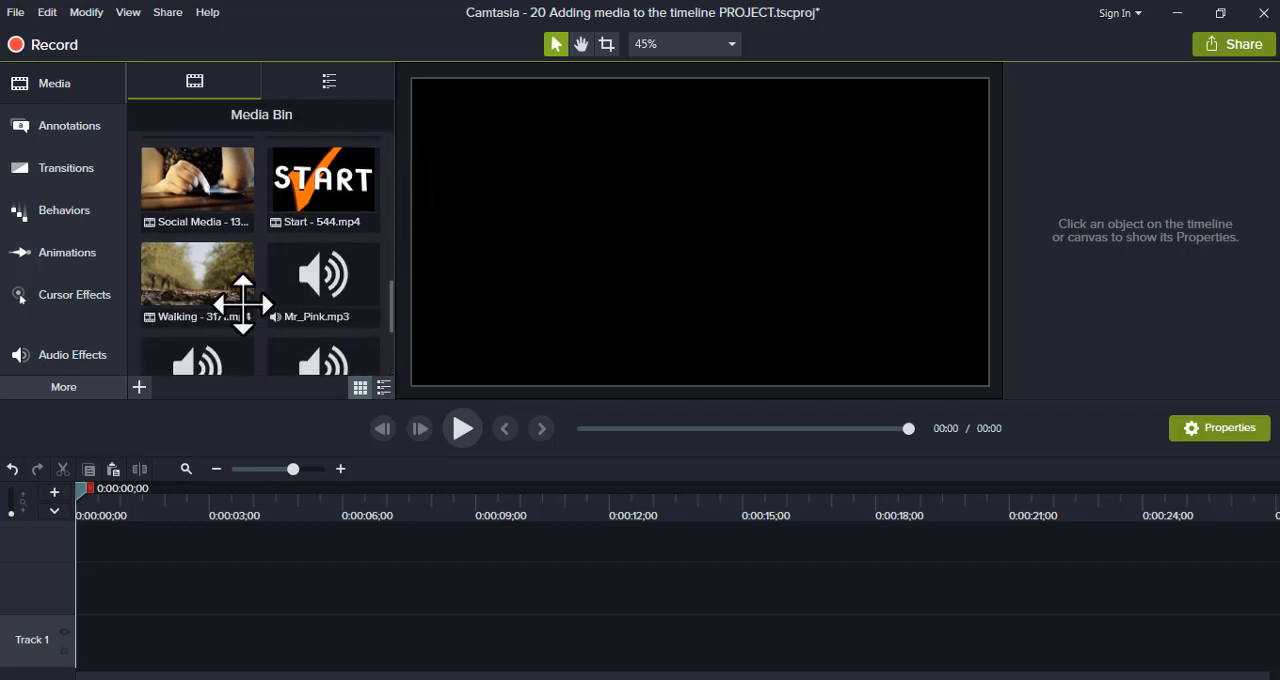
pyautogui.doubleClick(222, 292)
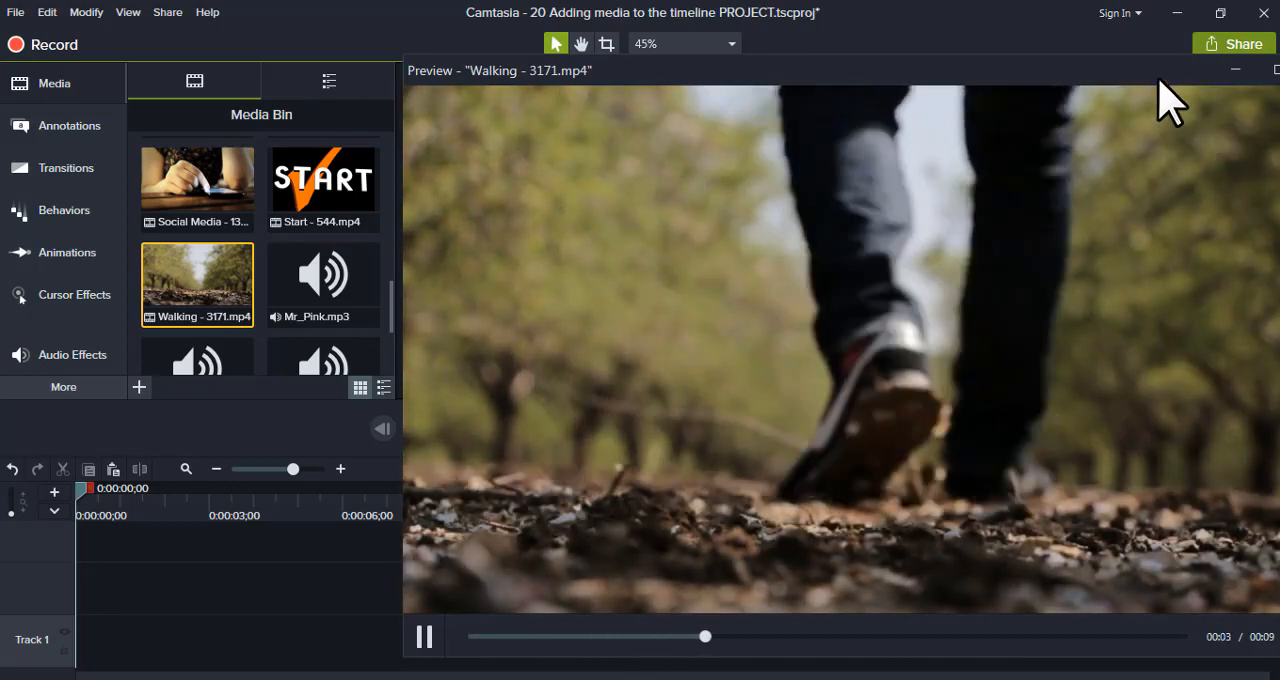
pyautogui.moveTo(1157, 77); pyautogui.dragTo(1061, 78)
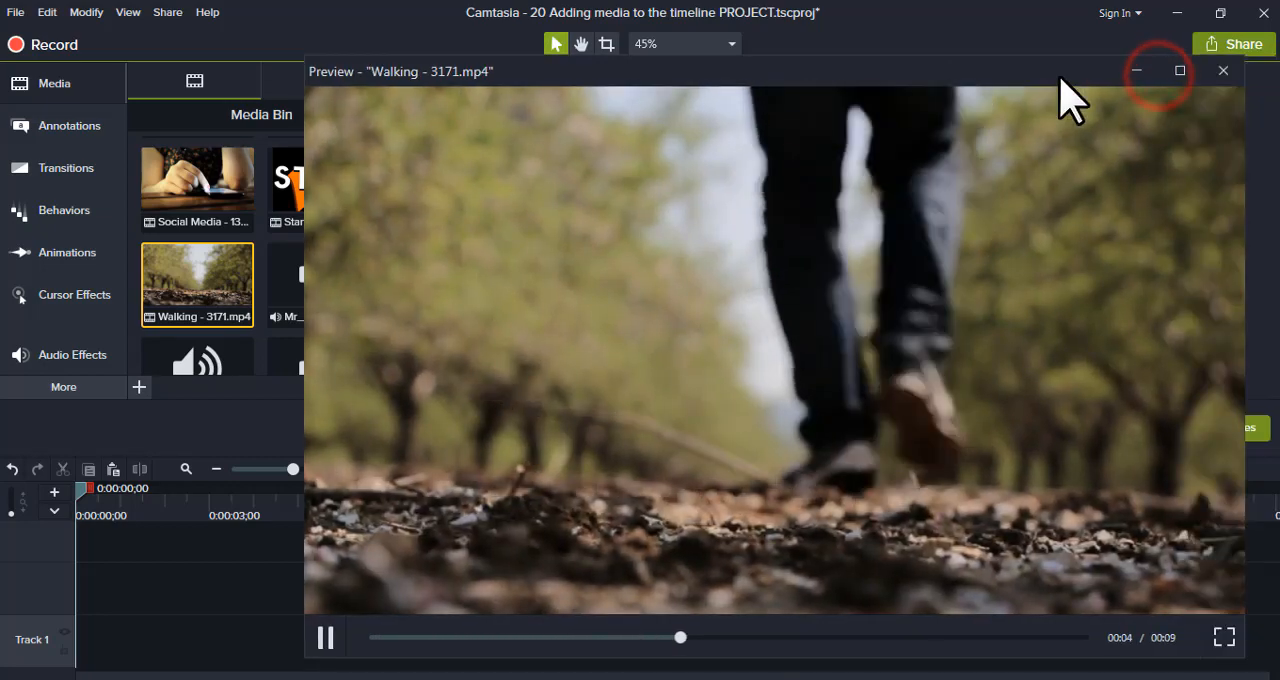
pyautogui.click(1223, 71)
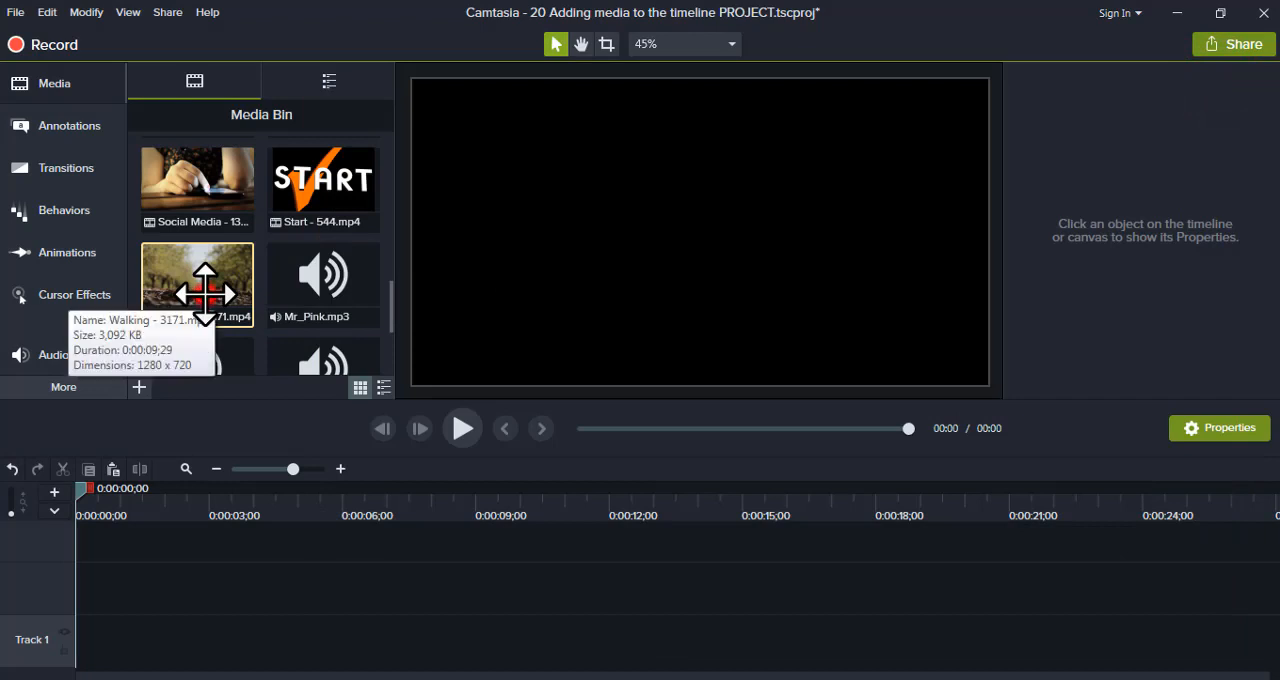
# - Place the Walking - 3171.mp4 video on Track 1, aligned with the very start of the timeline
pyautogui.moveTo(200, 286); pyautogui.dragTo(86, 652)
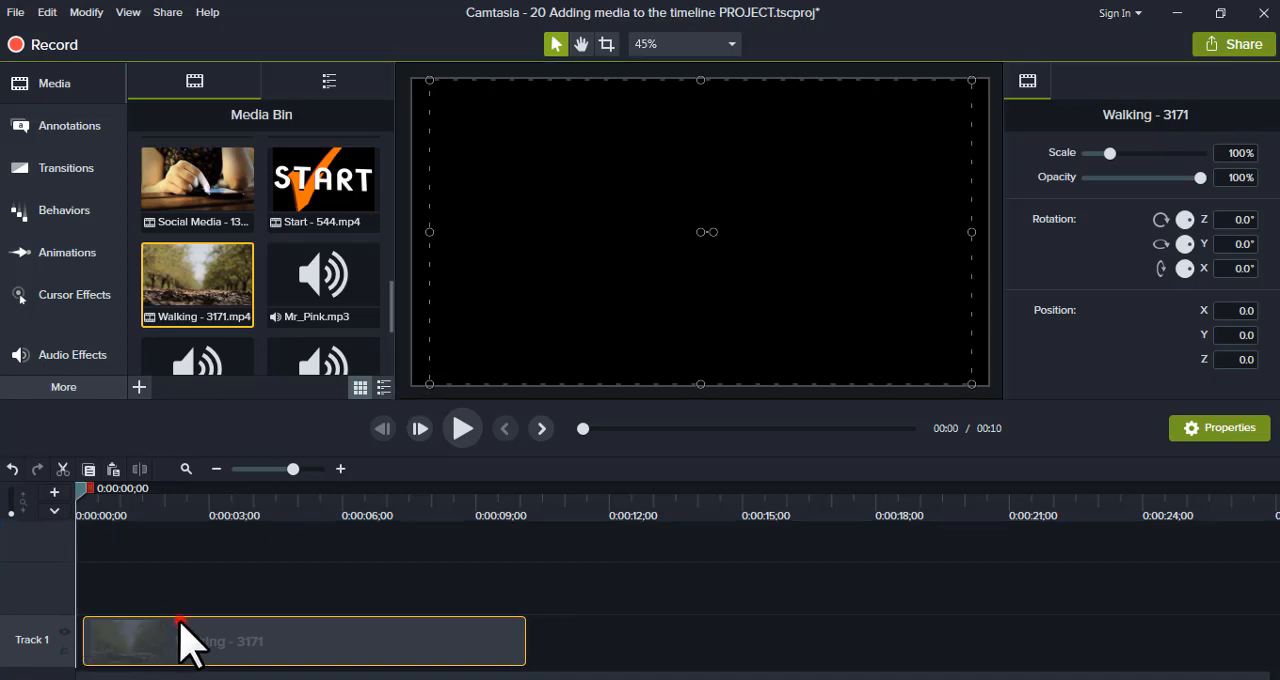
pyautogui.moveTo(180, 621); pyautogui.dragTo(96, 645)
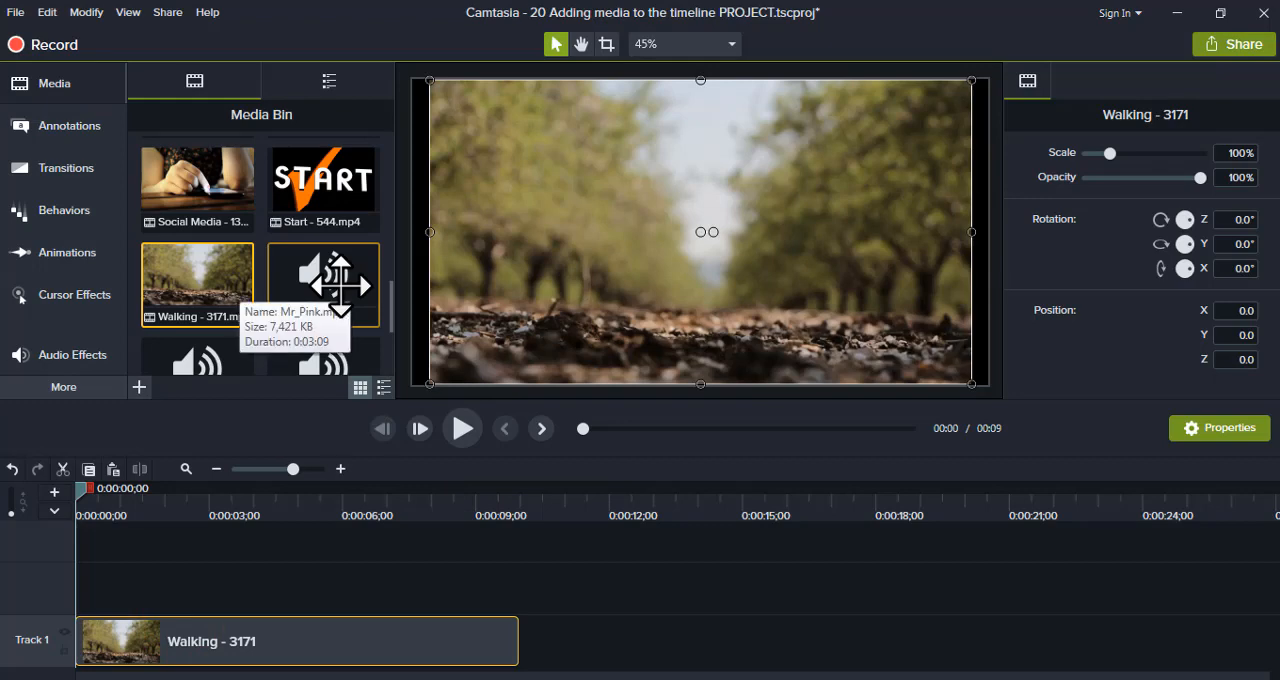
# - Preview the Mr_Pink.mp3 music briefly, pause it and close the preview
pyautogui.doubleClick(338, 286)
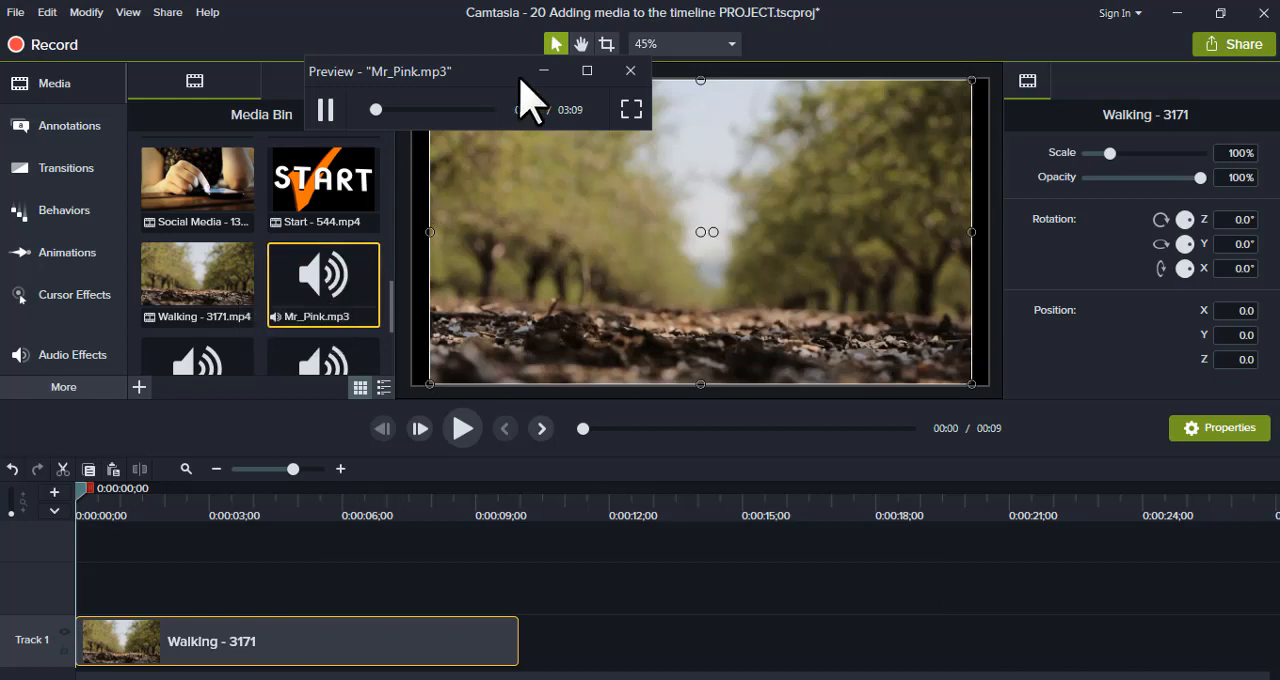
pyautogui.click(329, 108)
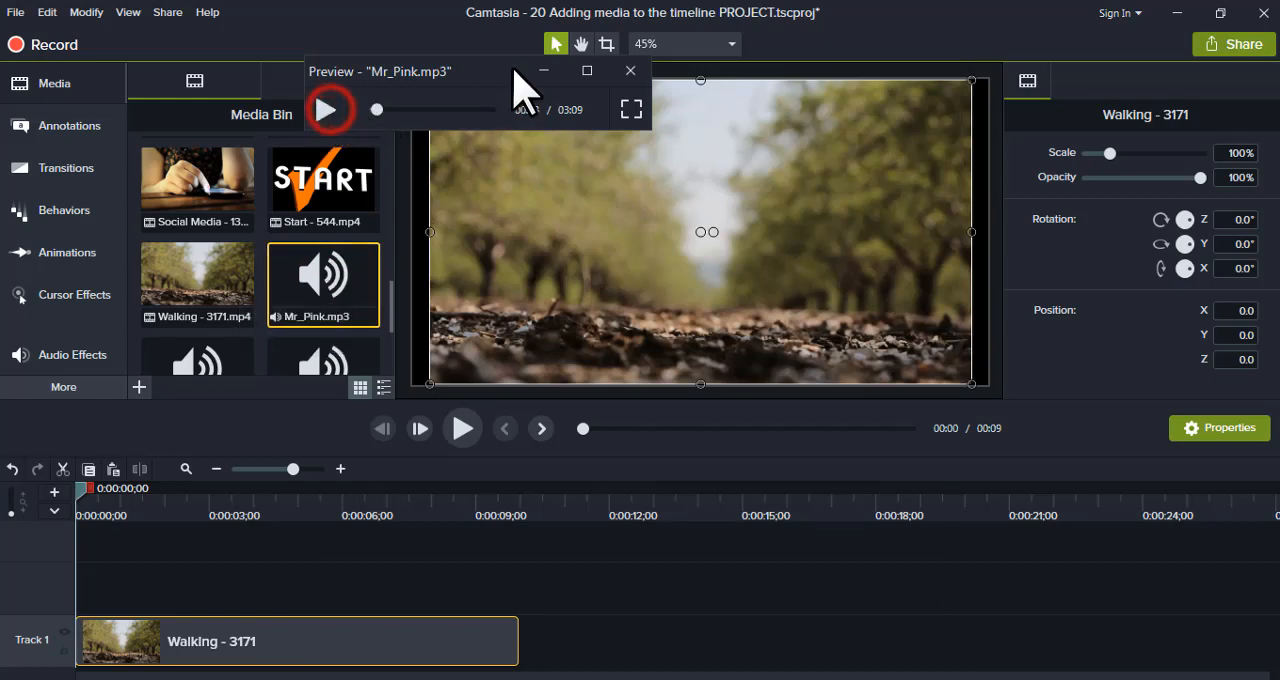
pyautogui.click(629, 71)
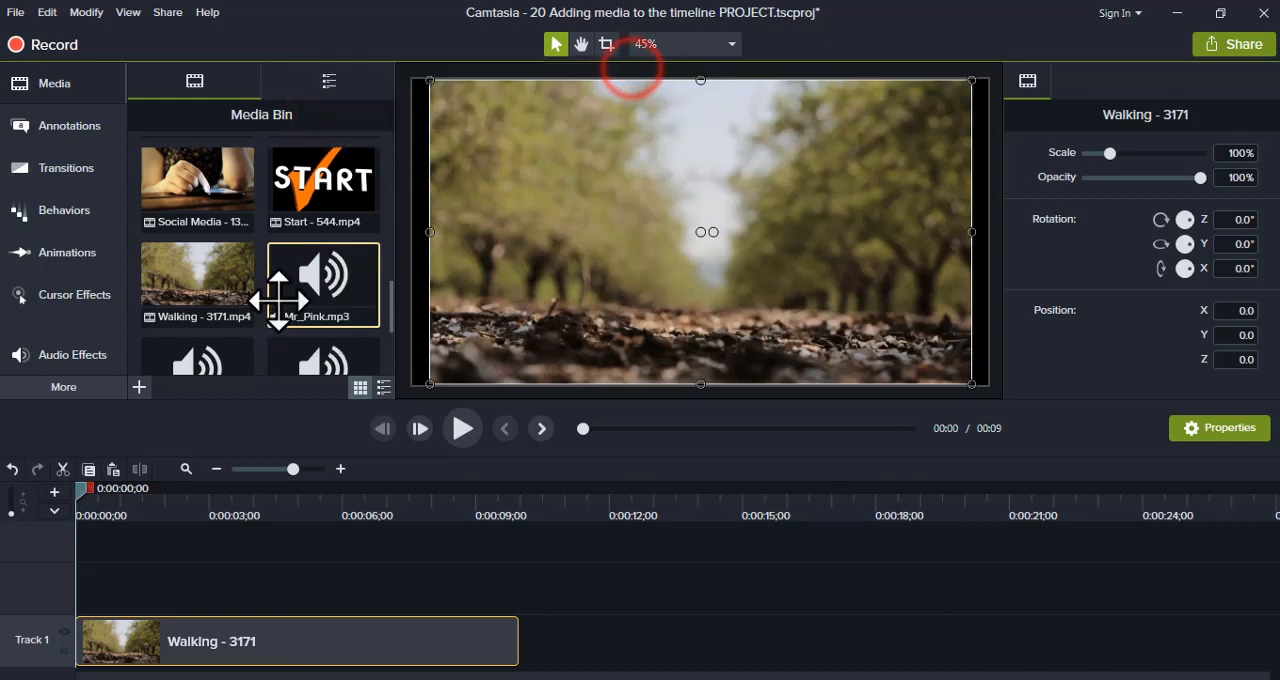
# - Add Mr_Pink.mp3 at the start of Track 2, then split it at 0:00:09;29 where the Walking clip ends and delete the remainder
pyautogui.moveTo(298, 292); pyautogui.dragTo(84, 618)
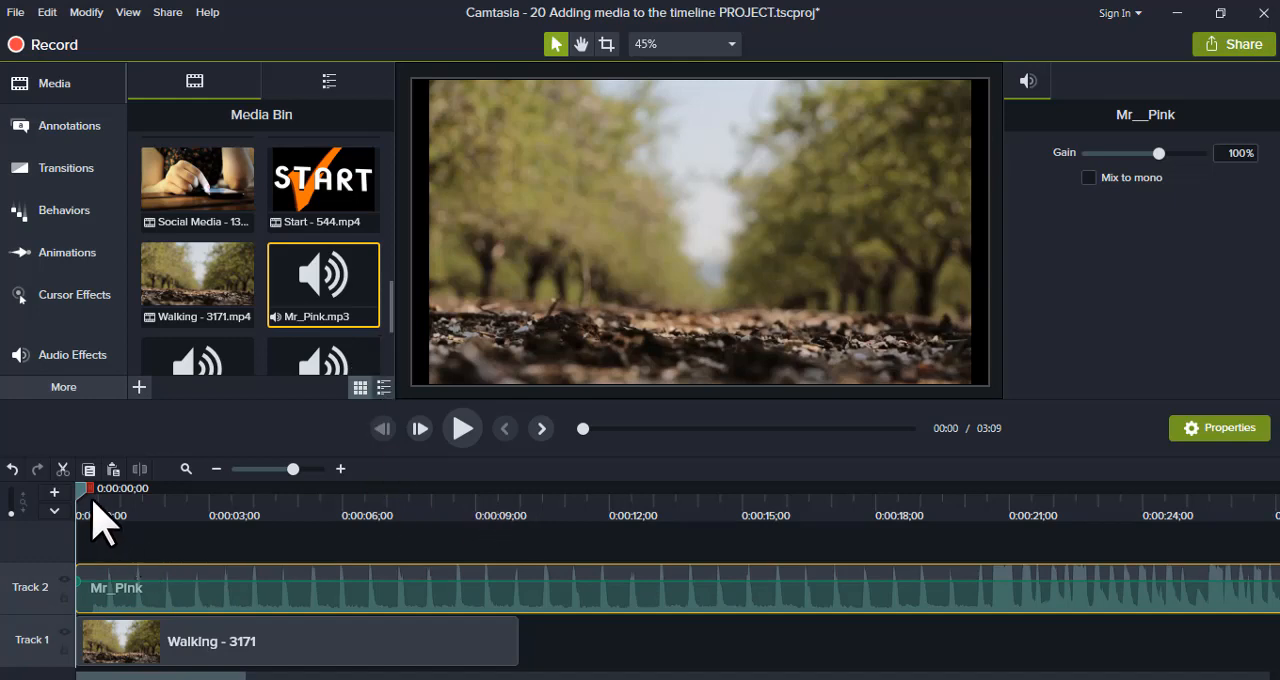
pyautogui.moveTo(81, 497); pyautogui.dragTo(532, 519)
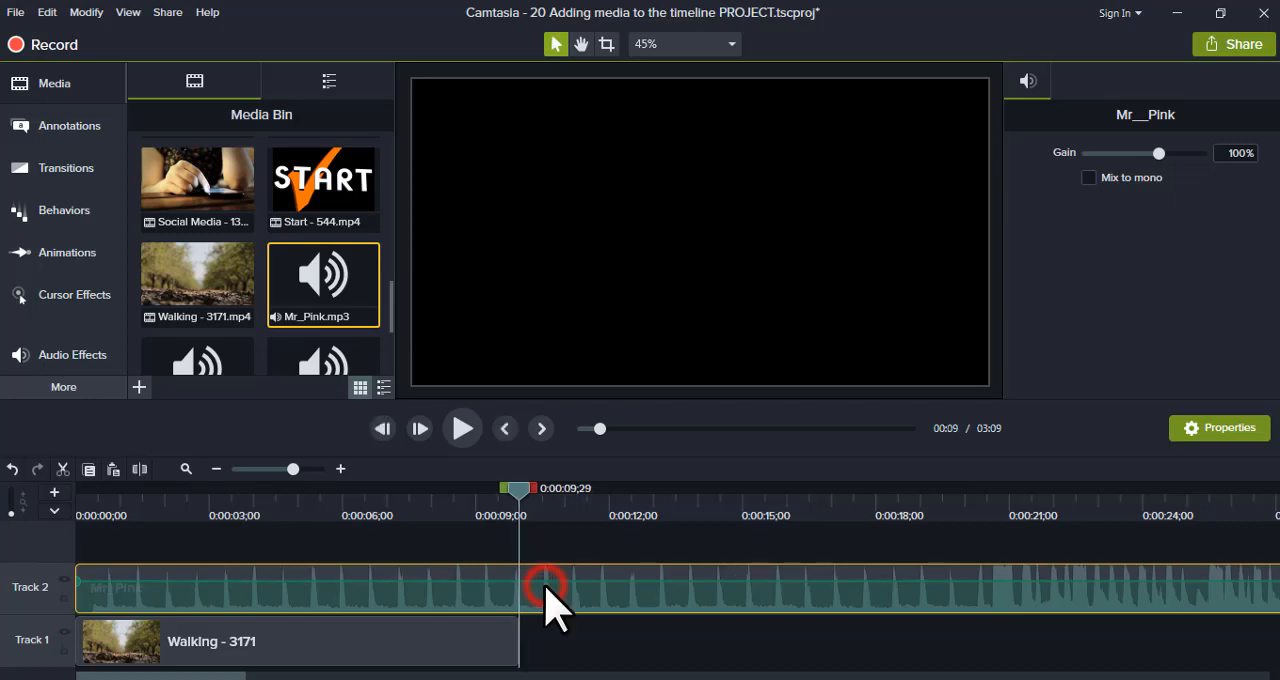
pyautogui.click(140, 470)
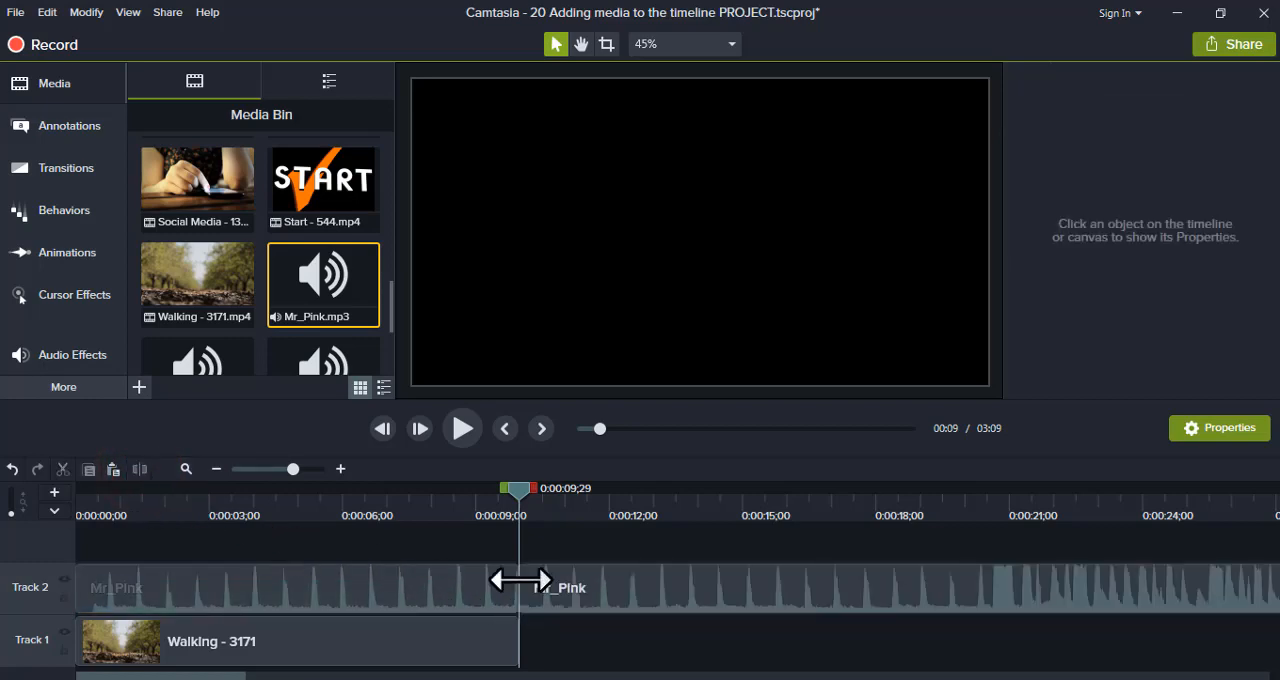
pyautogui.moveTo(545, 585); pyautogui.dragTo(560, 585)
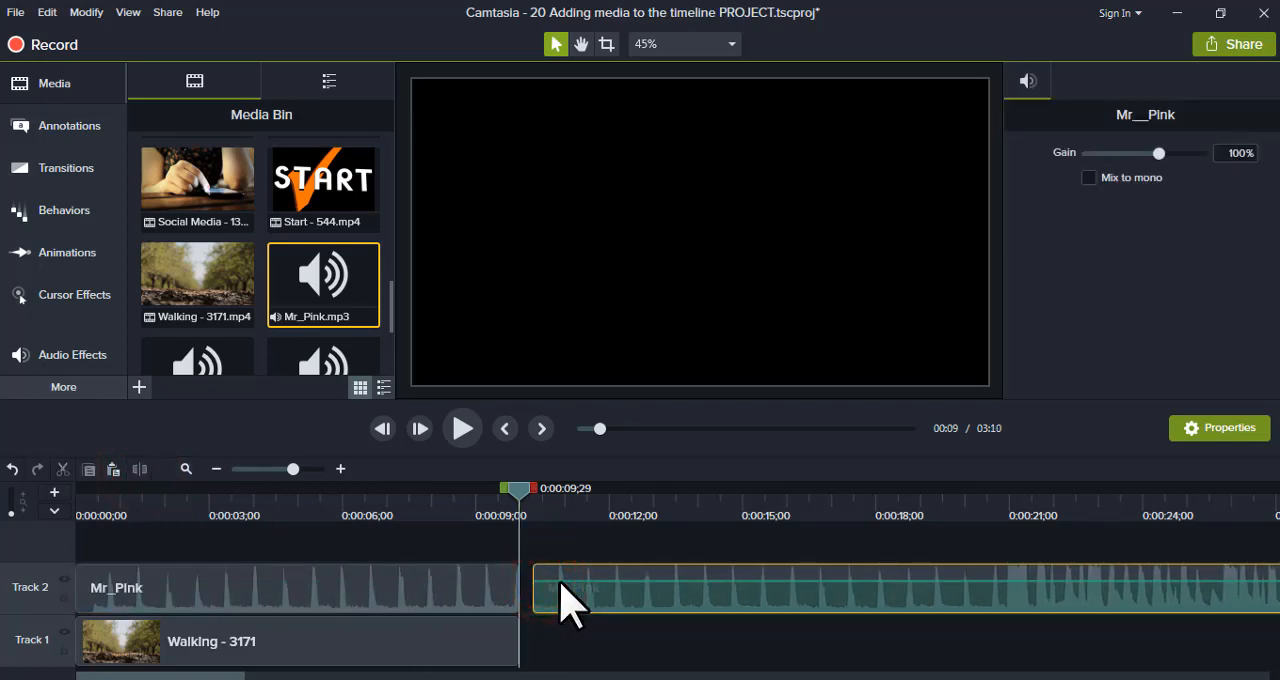
pyautogui.press('Delete')
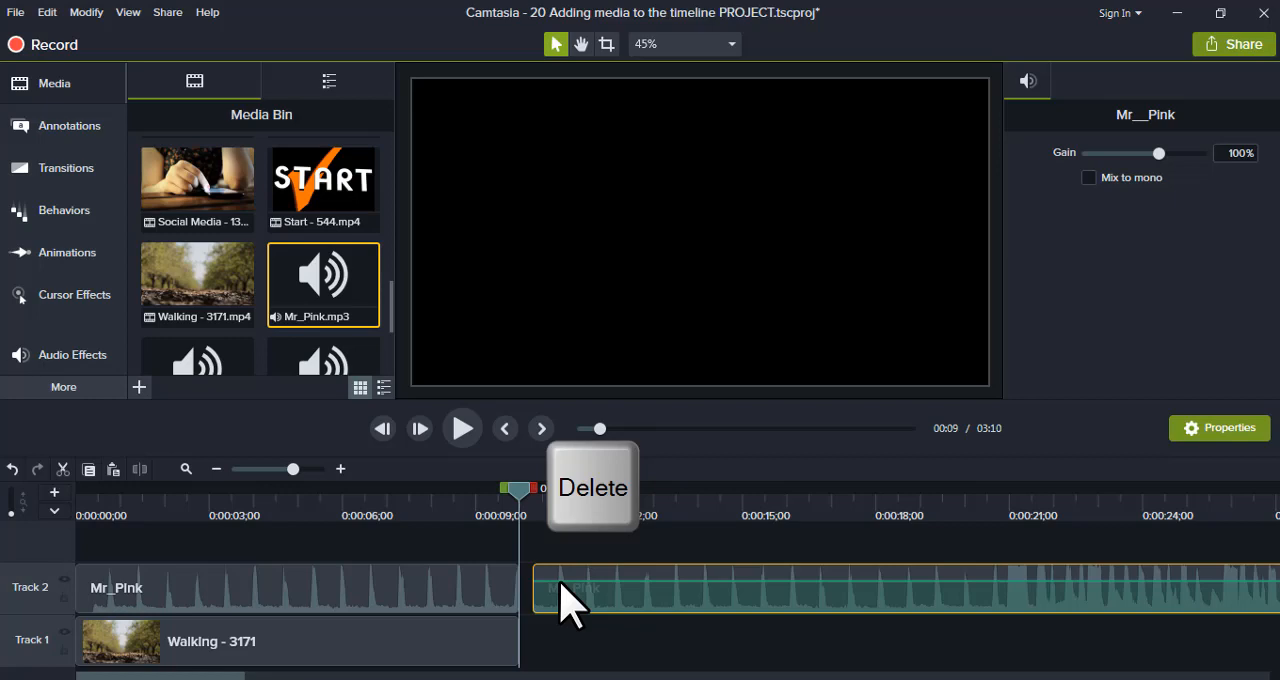
pyautogui.press('Delete')
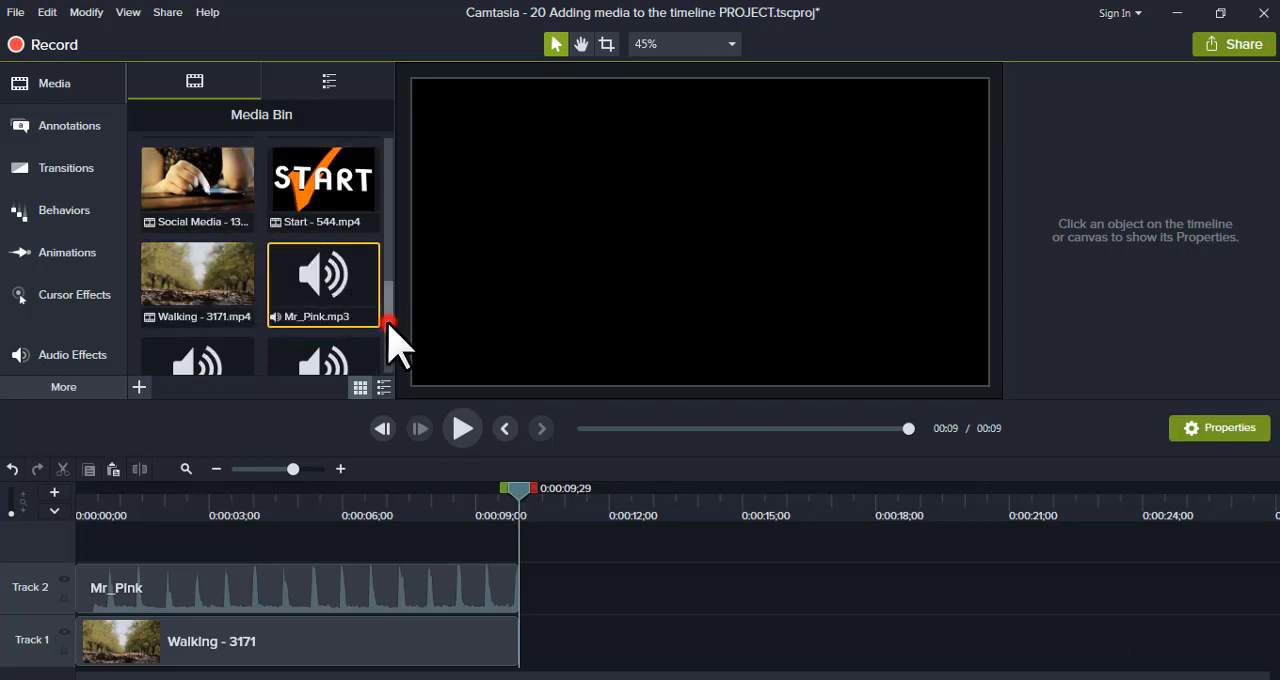
# - Add the Swoosh.mp3 sound effect at the start of the timeline on a new Track 3 above the music
pyautogui.moveTo(388, 322); pyautogui.dragTo(388, 362)
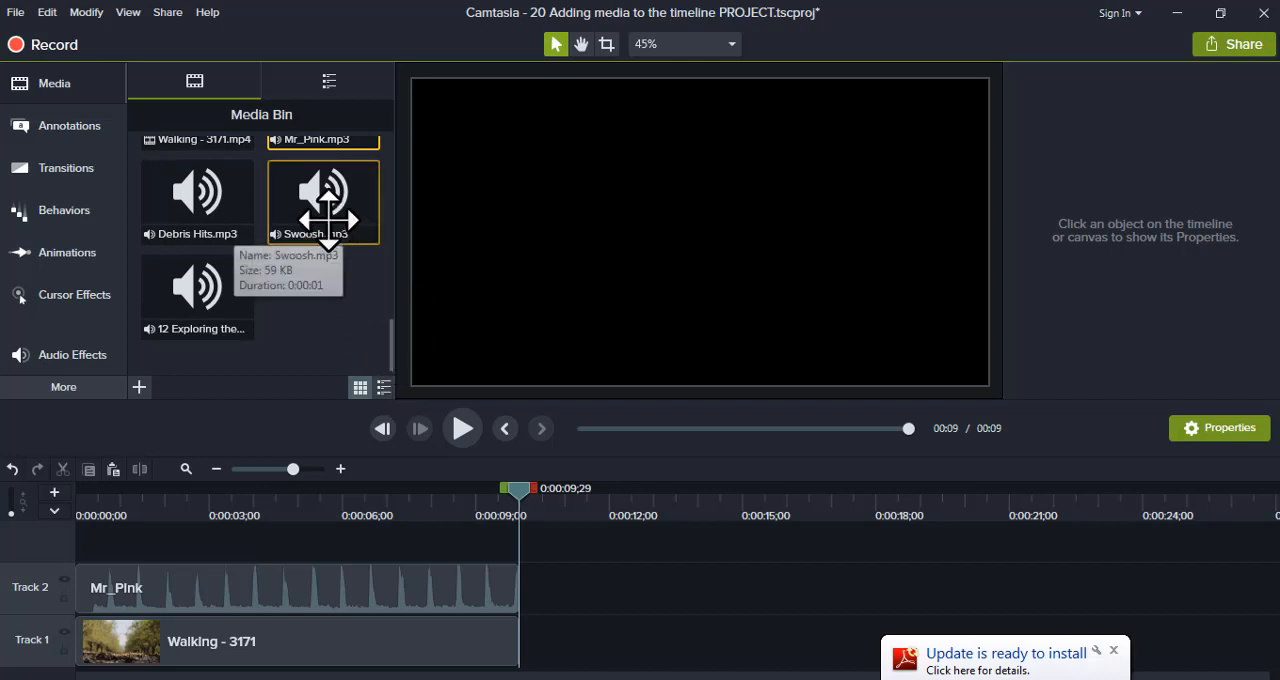
pyautogui.moveTo(322, 205); pyautogui.dragTo(163, 551)
pyautogui.moveTo(70, 565); pyautogui.dragTo(71, 557)
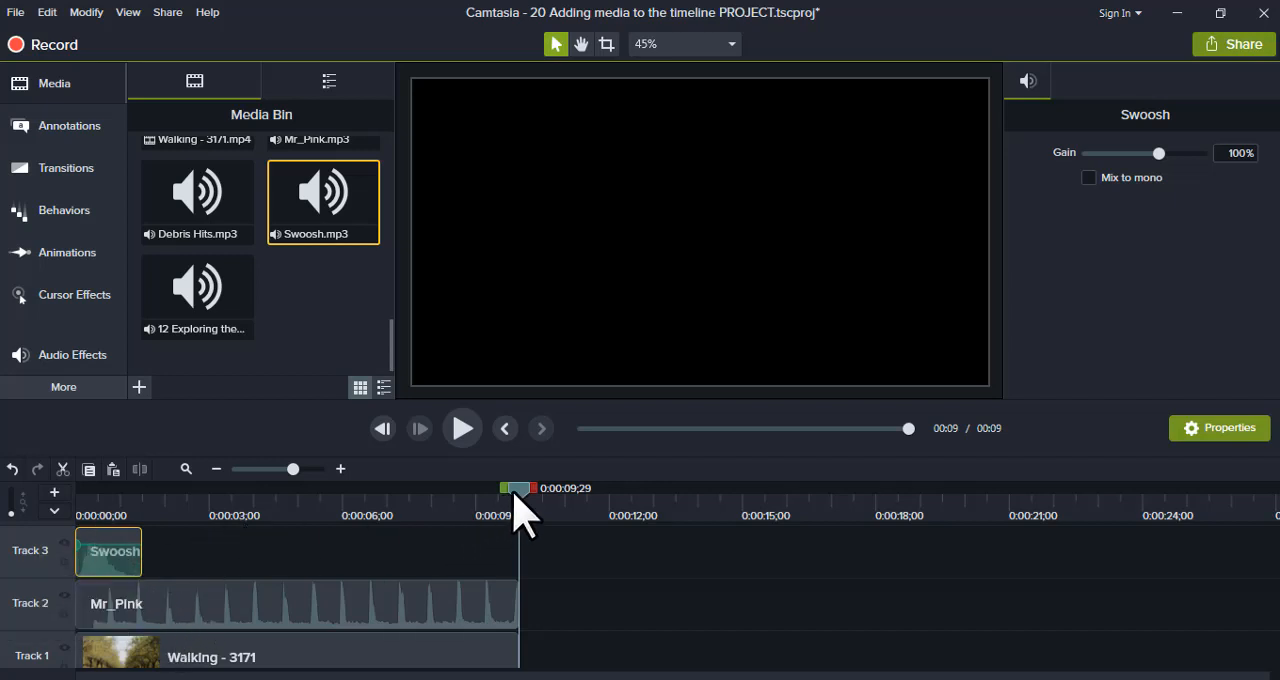
# - Play the timeline from the beginning for a few seconds to check the video, music and sound effect together
pyautogui.moveTo(515, 490); pyautogui.dragTo(2, 536)
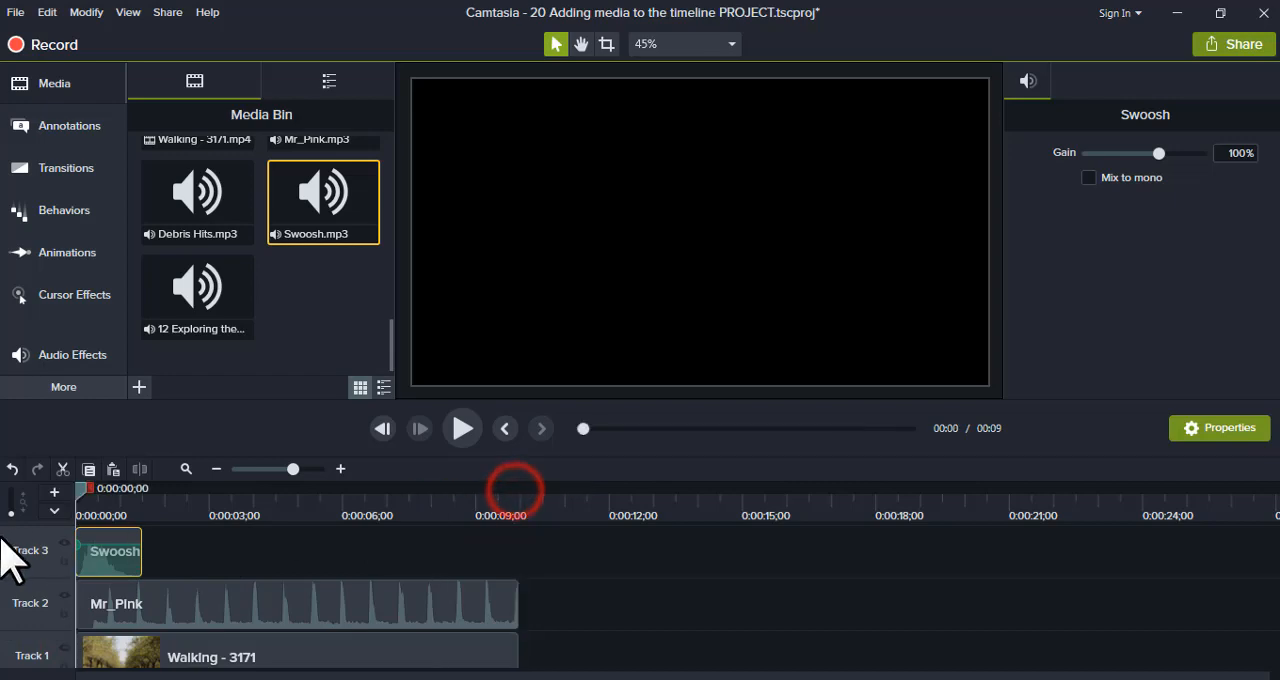
pyautogui.click(474, 436)
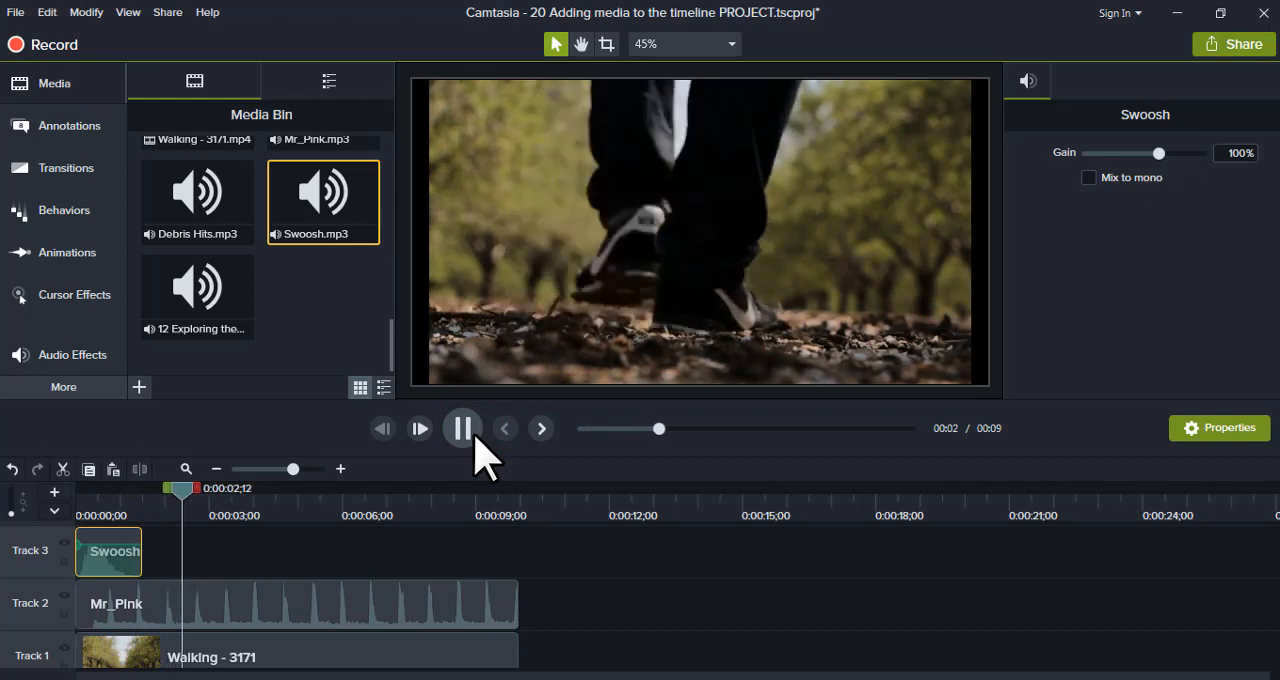
pyautogui.click(474, 436)
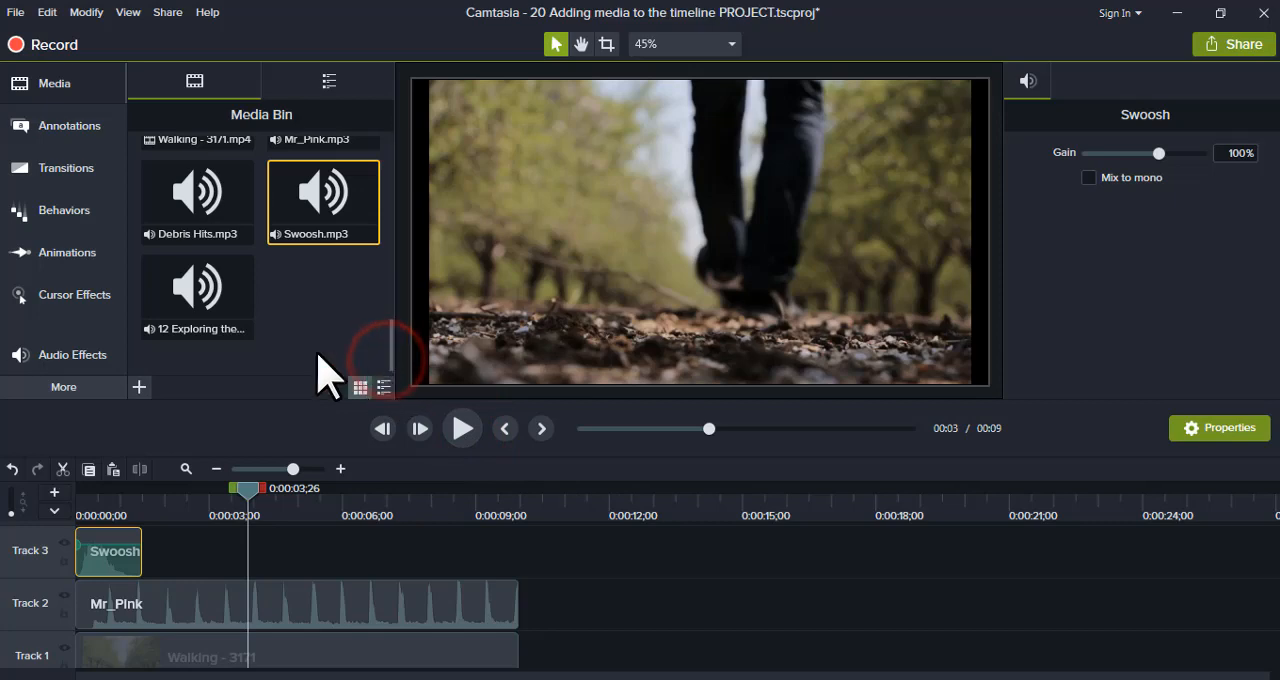
# - Add the "12 Exploring the editing process" narration at the start of a new Track 4 above the Swoosh track
pyautogui.moveTo(198, 296); pyautogui.dragTo(109, 520)
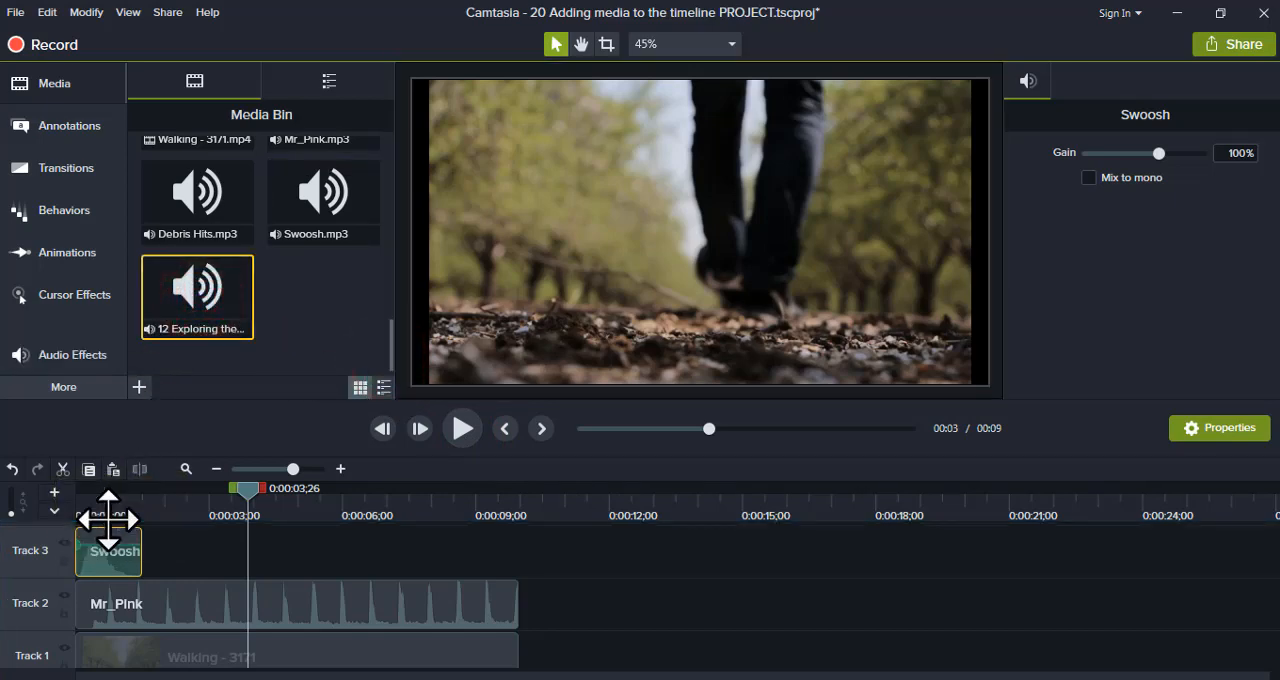
pyautogui.moveTo(163, 340); pyautogui.dragTo(130, 545)
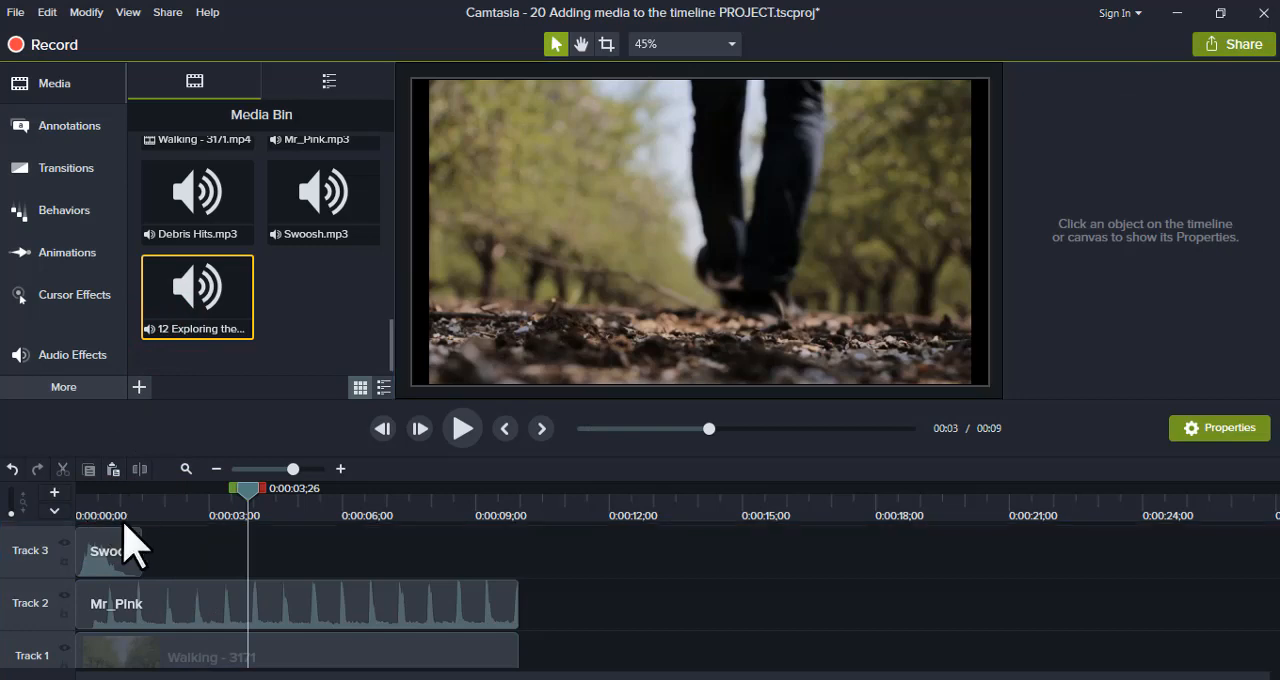
pyautogui.moveTo(1276, 620); pyautogui.dragTo(1277, 577)
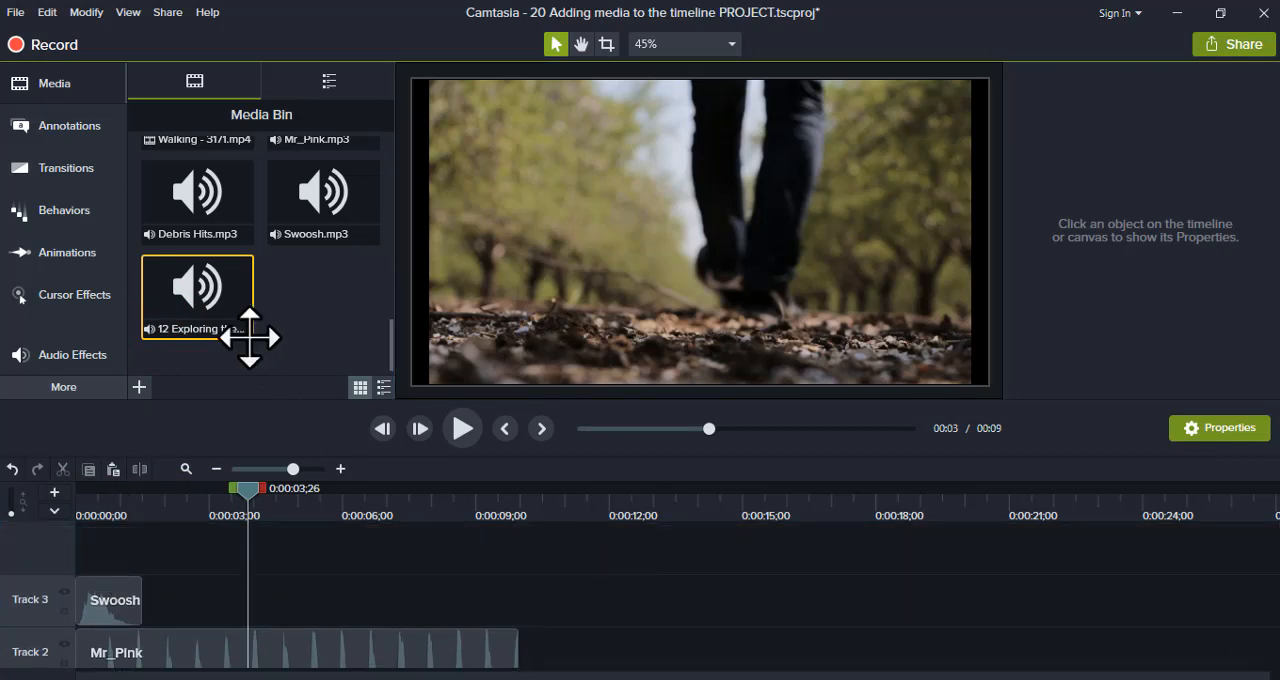
pyautogui.moveTo(249, 338); pyautogui.dragTo(76, 545)
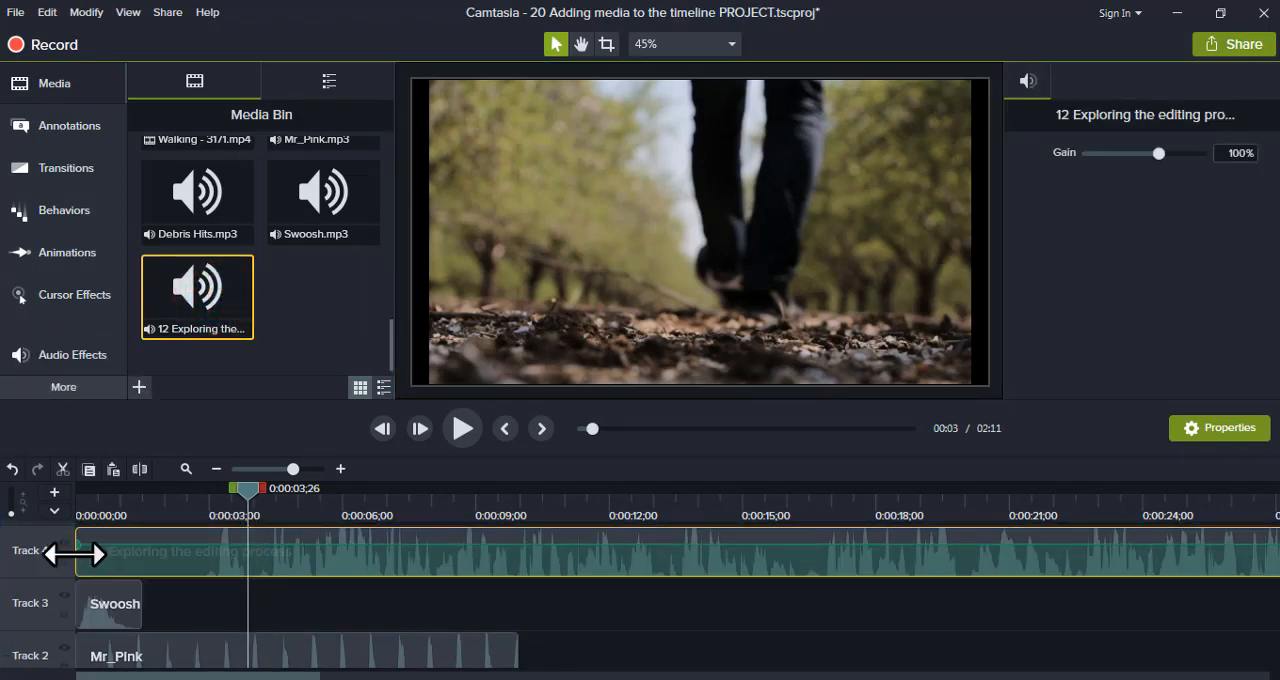
# - Trim about 3 seconds off the beginning of the Track 4 narration and move the clip back to the timeline start
pyautogui.moveTo(76, 554); pyautogui.dragTo(203, 556)
pyautogui.moveTo(285, 559); pyautogui.dragTo(27, 591)
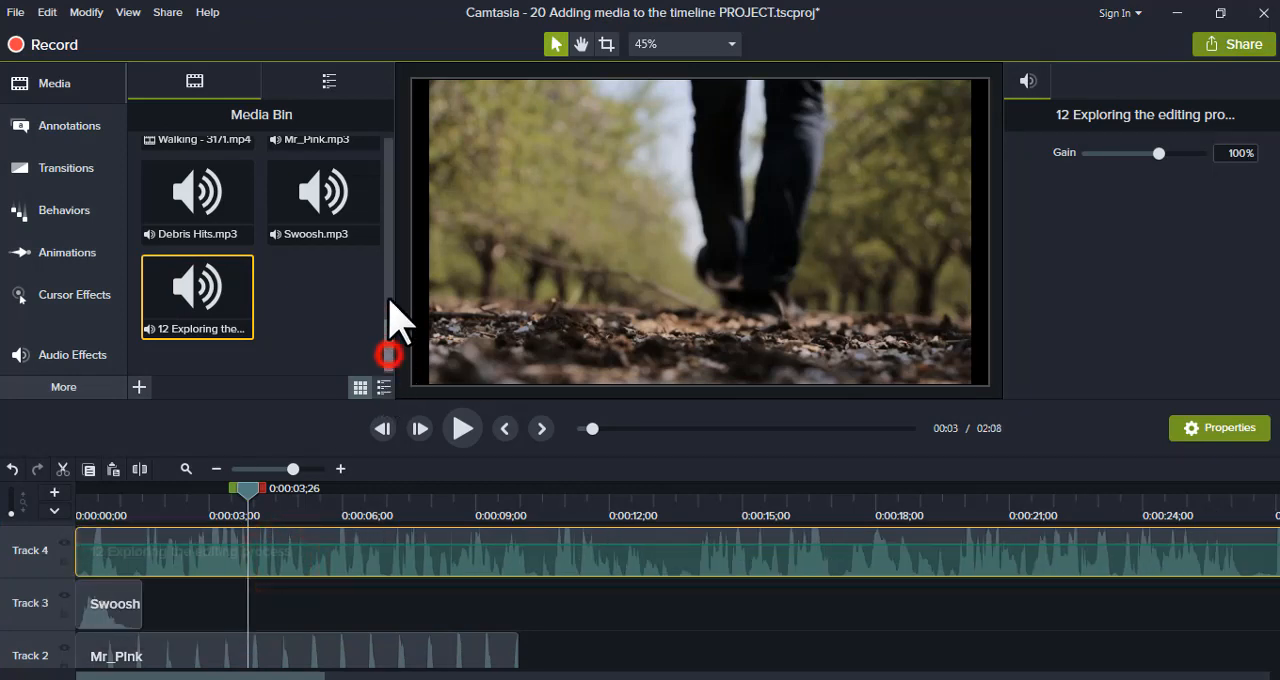
# - Add the children-1388700_640.jpg image on a new Track 5 starting at 0:00:09;29 and shorten it to about 3 seconds
pyautogui.moveTo(389, 300); pyautogui.dragTo(395, 170)
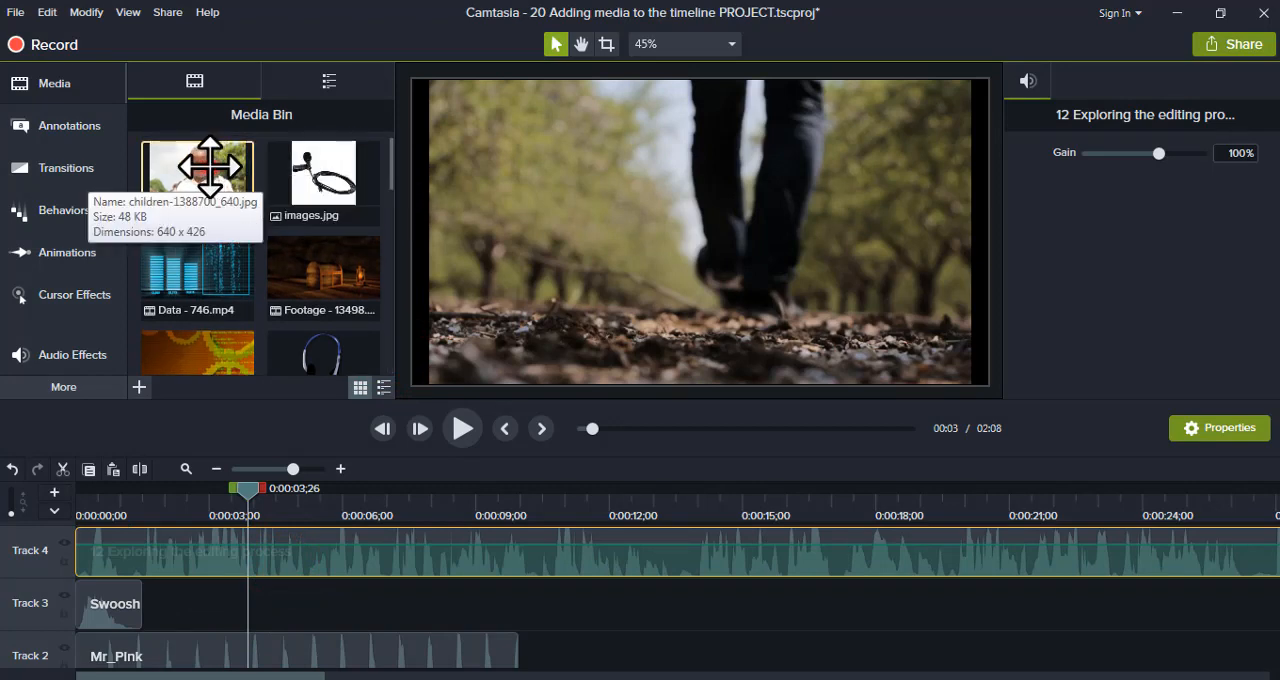
pyautogui.moveTo(210, 168); pyautogui.dragTo(525, 548)
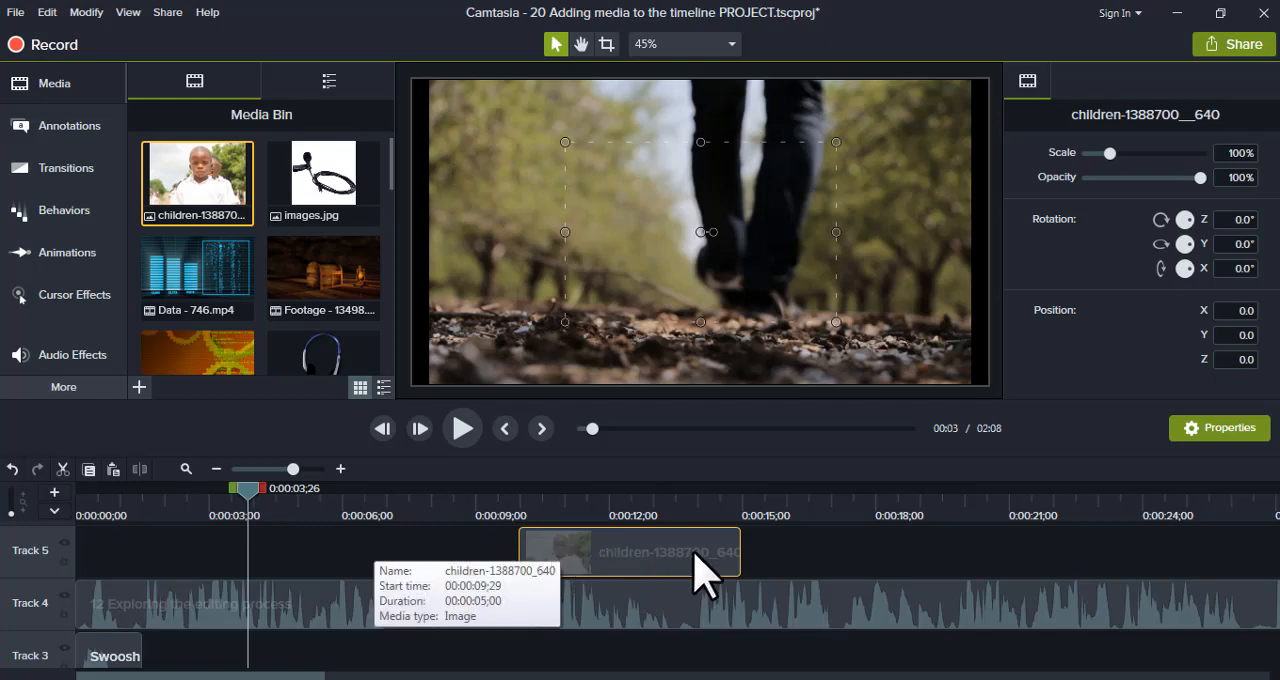
pyautogui.moveTo(740, 550); pyautogui.dragTo(1207, 540)
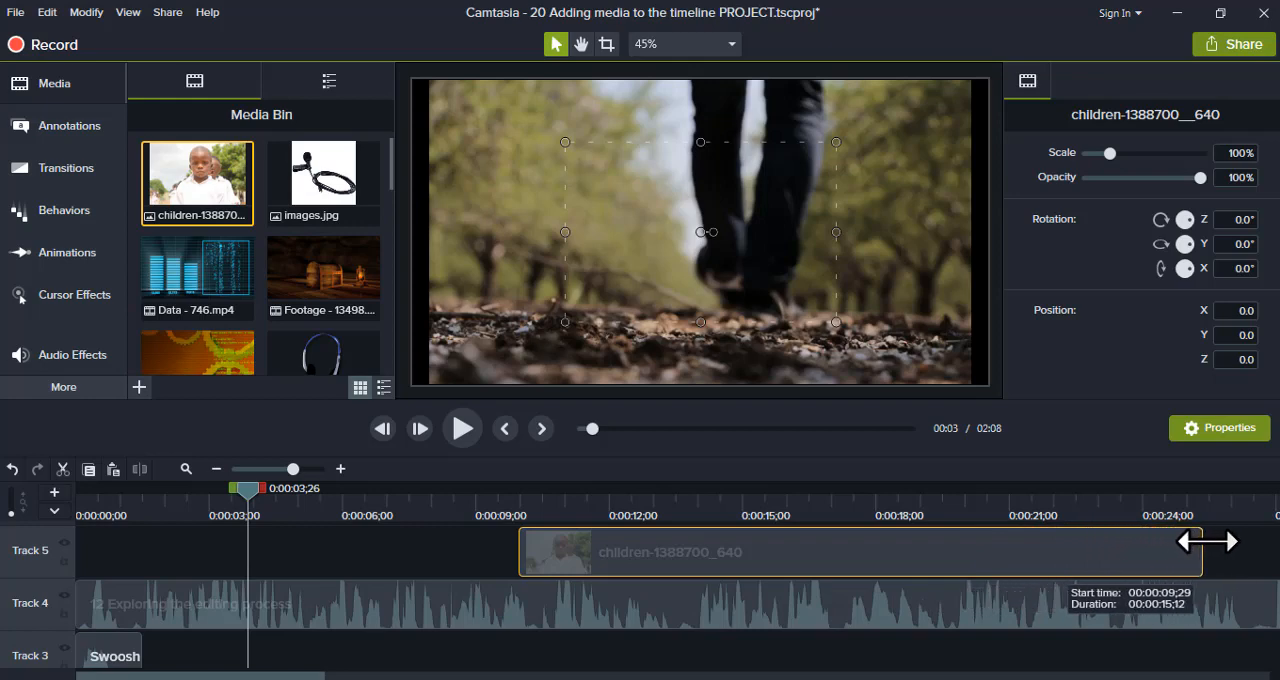
pyautogui.moveTo(1131, 553); pyautogui.dragTo(653, 560)
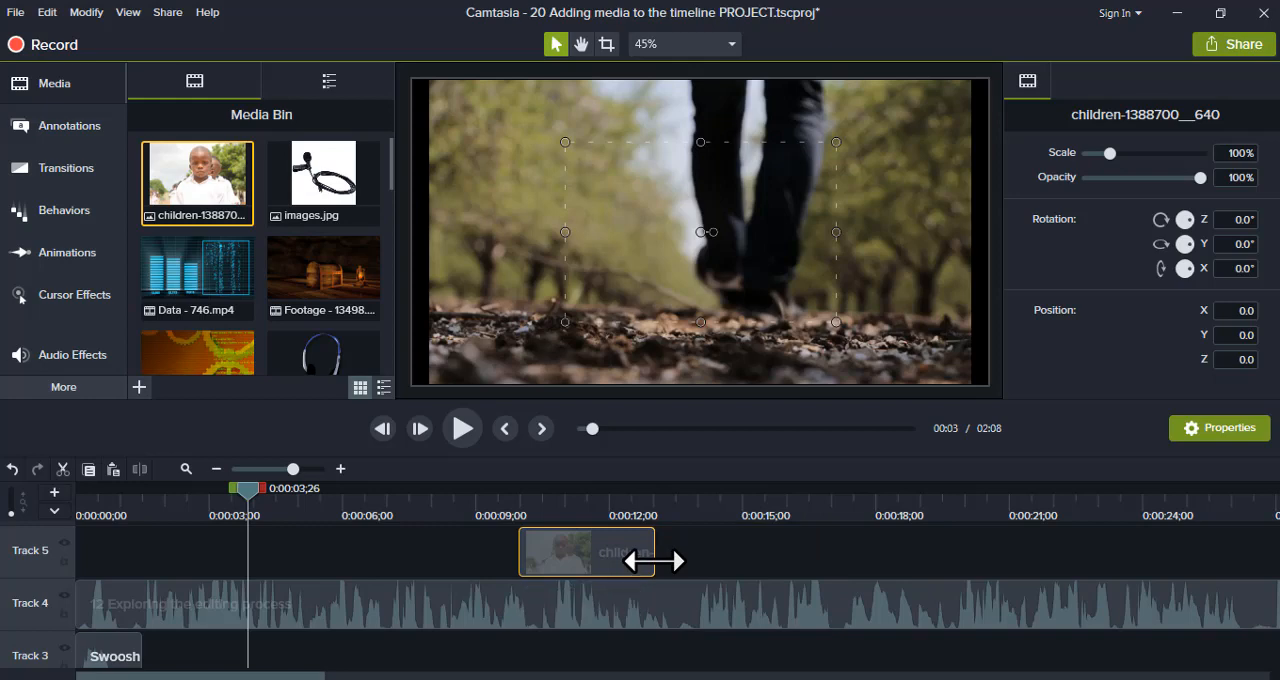